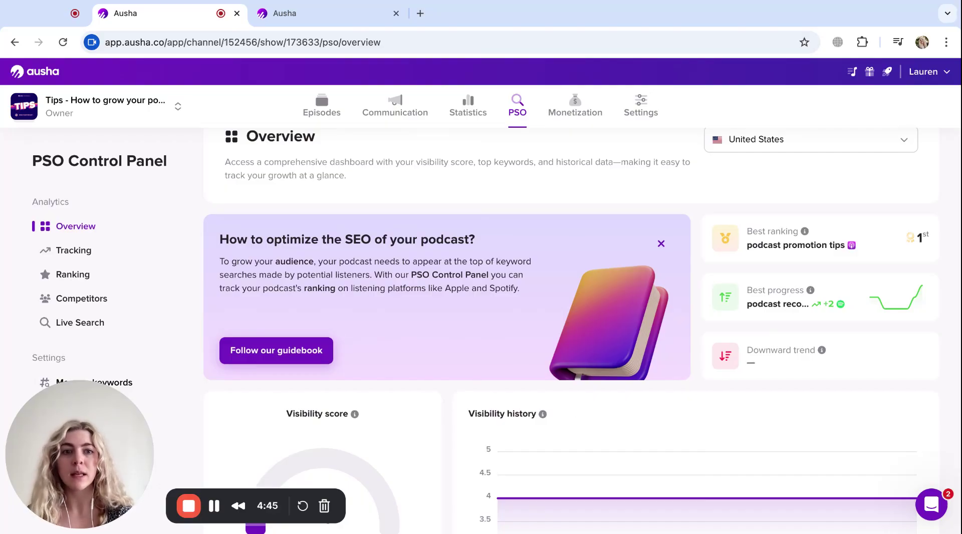
Step: Review the overview's best ranking, best progress and downward trend cards, plus the visibility score and visibility history
scroll(429, 321, up, 2)
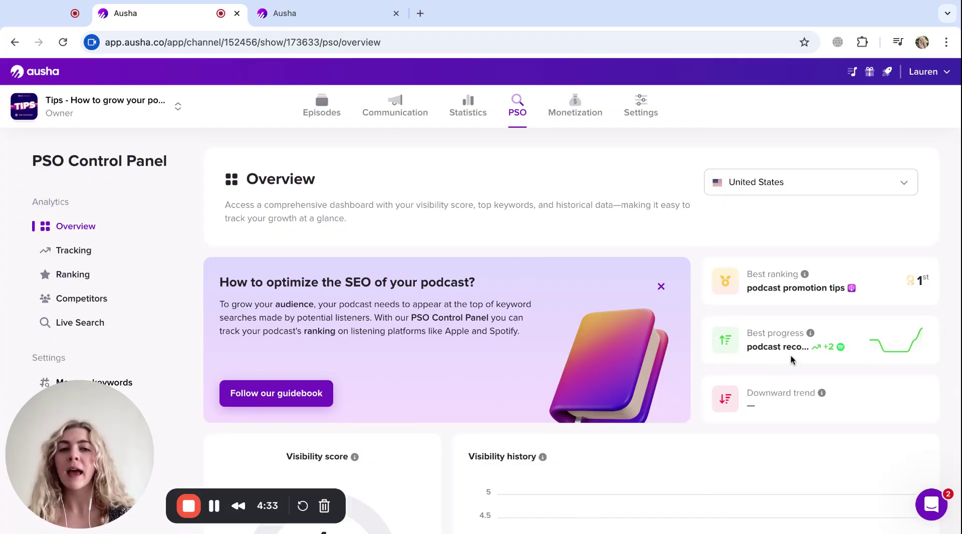
scroll(789, 354, down, 2)
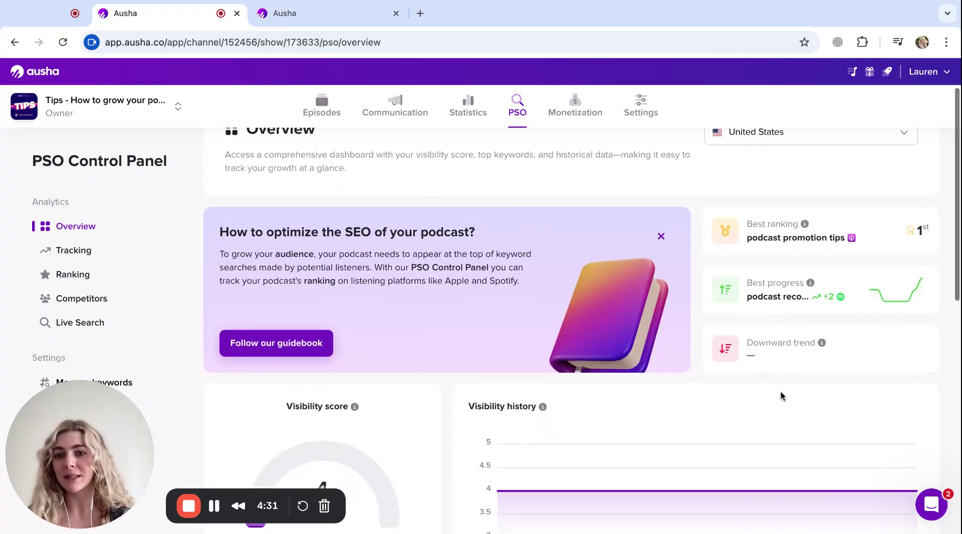
scroll(775, 390, down, 2)
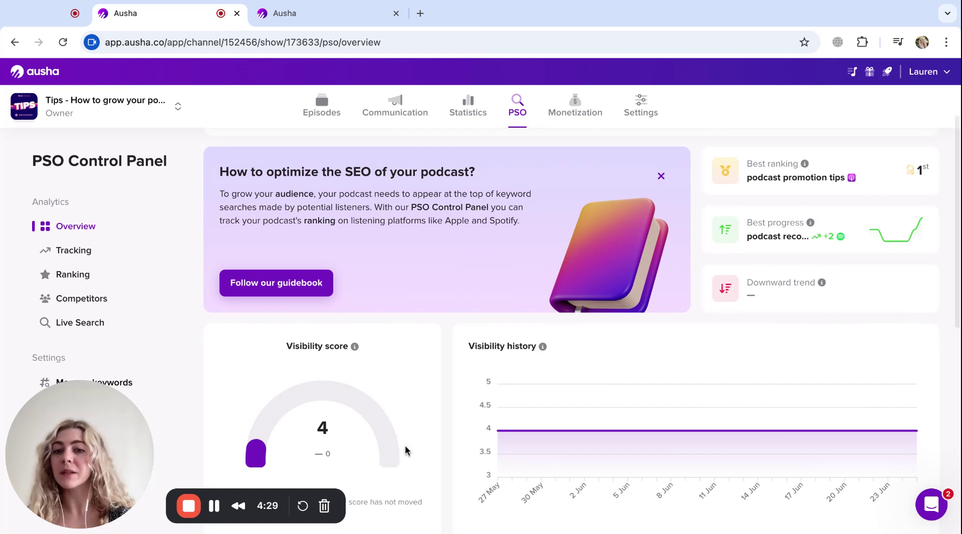
scroll(406, 450, down, 1)
scroll(544, 367, down, 1)
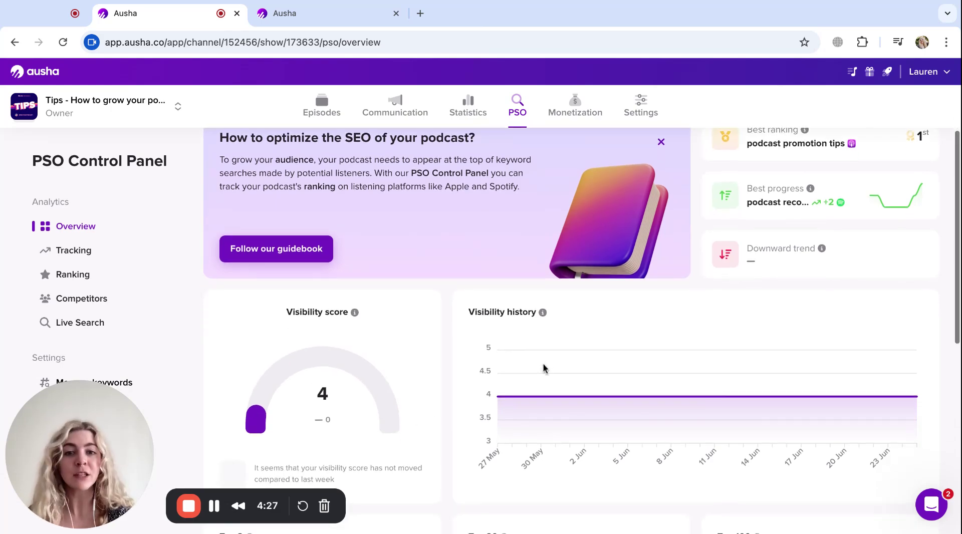
scroll(468, 407, down, 1)
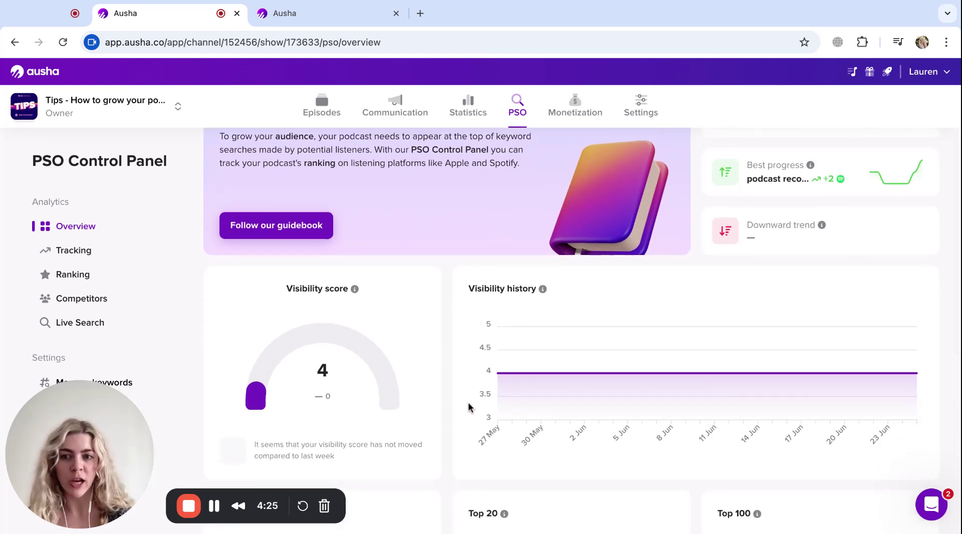
scroll(581, 332, down, 1)
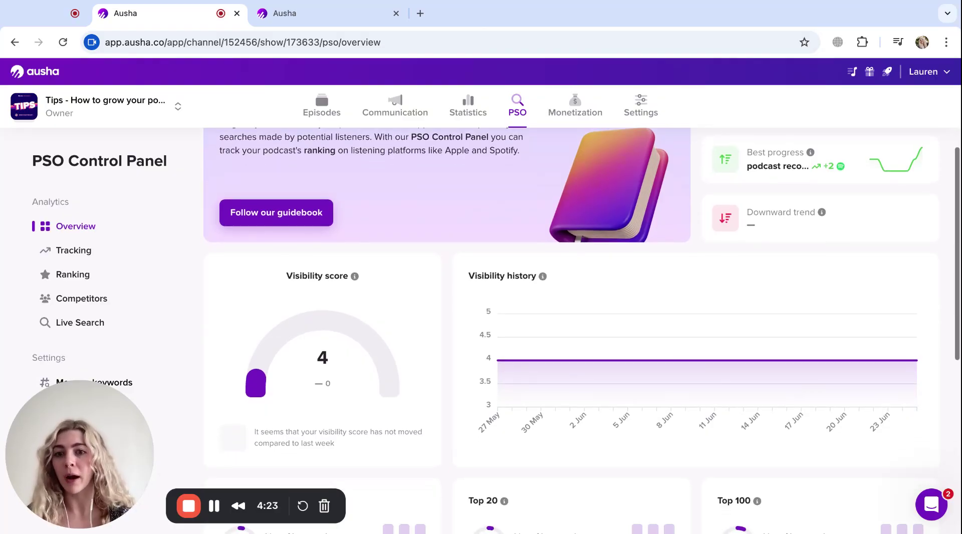
scroll(582, 331, down, 1)
Step: Examine the Top 3, Top 20 and Top 100 keyword cards and the average ranking chart for Spotify and Apple Podcasts
scroll(581, 331, down, 8)
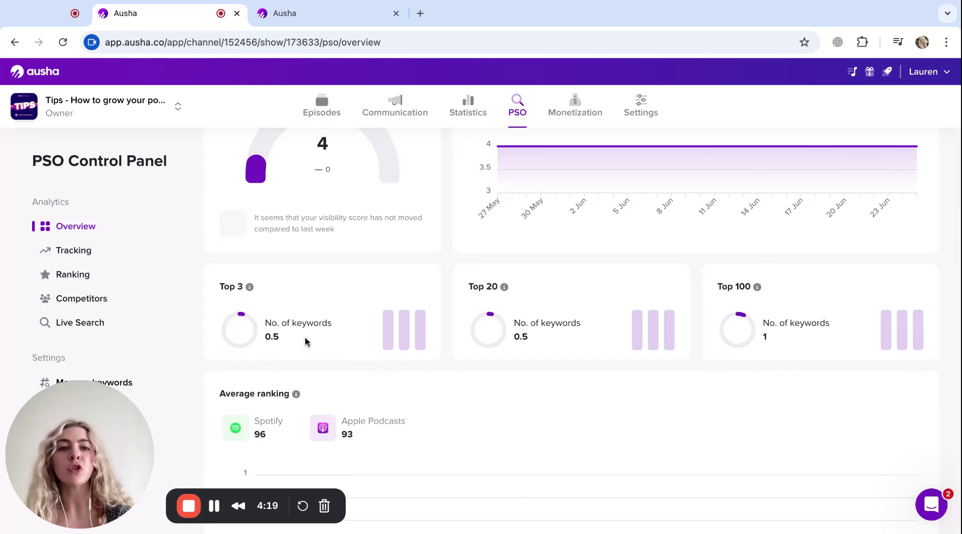
mouse_move(252, 288)
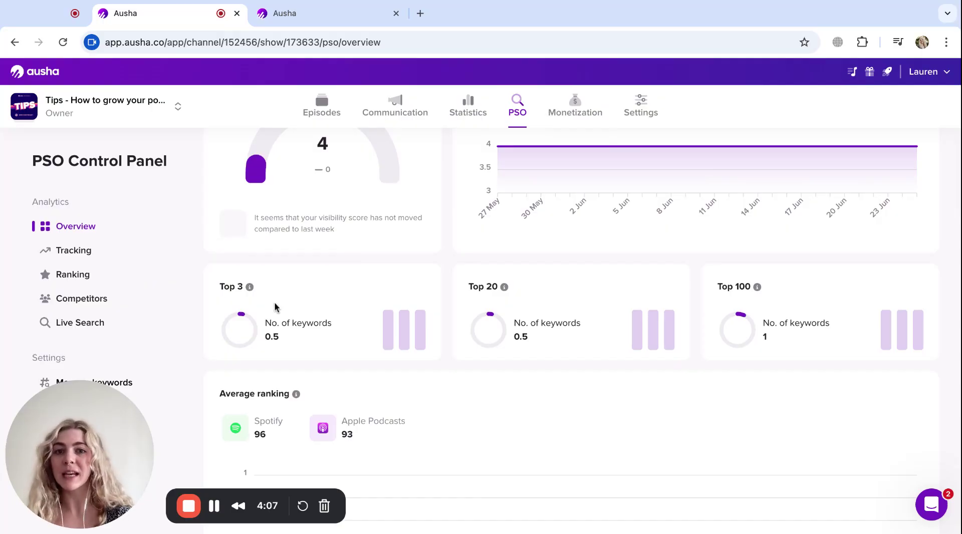
scroll(274, 307, up, 1)
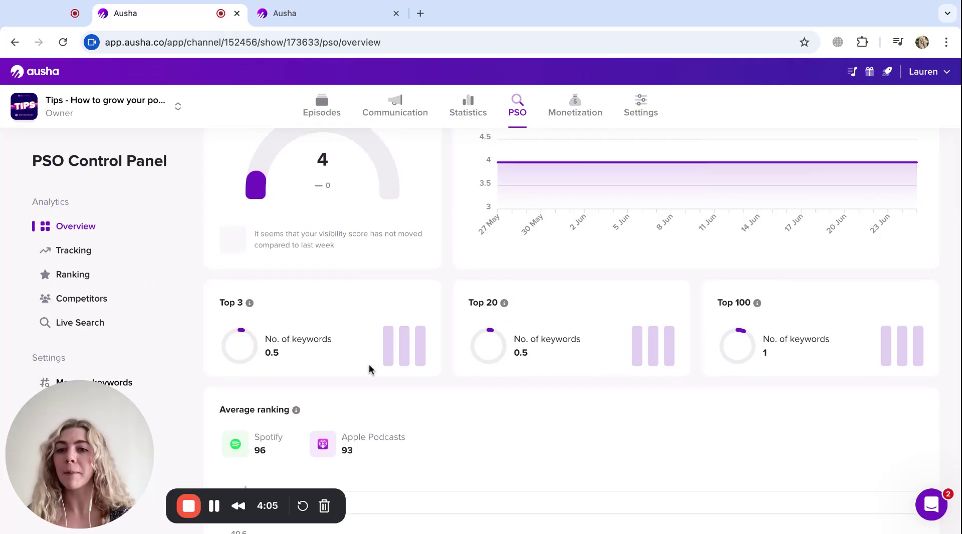
scroll(370, 369, down, 2)
scroll(376, 407, down, 2)
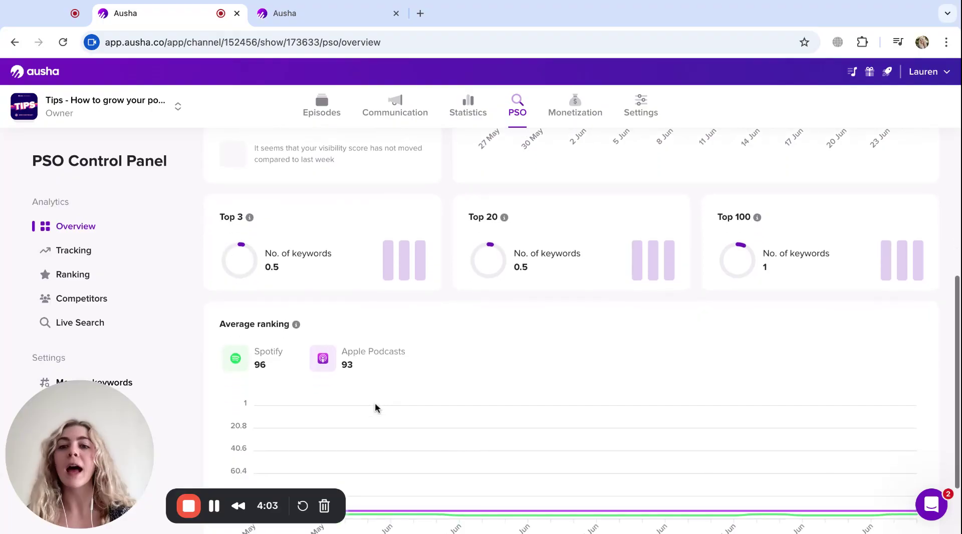
scroll(376, 407, down, 2)
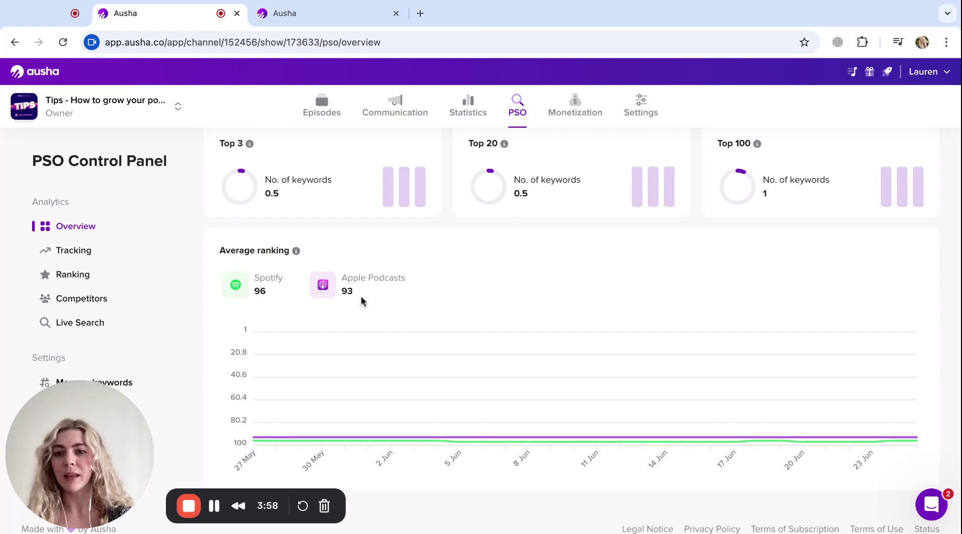
Step: Open keyword tracking and examine the metadata occurrences for "podcast promotion tips" and the explanations of difficulty and search volume
click(66, 253)
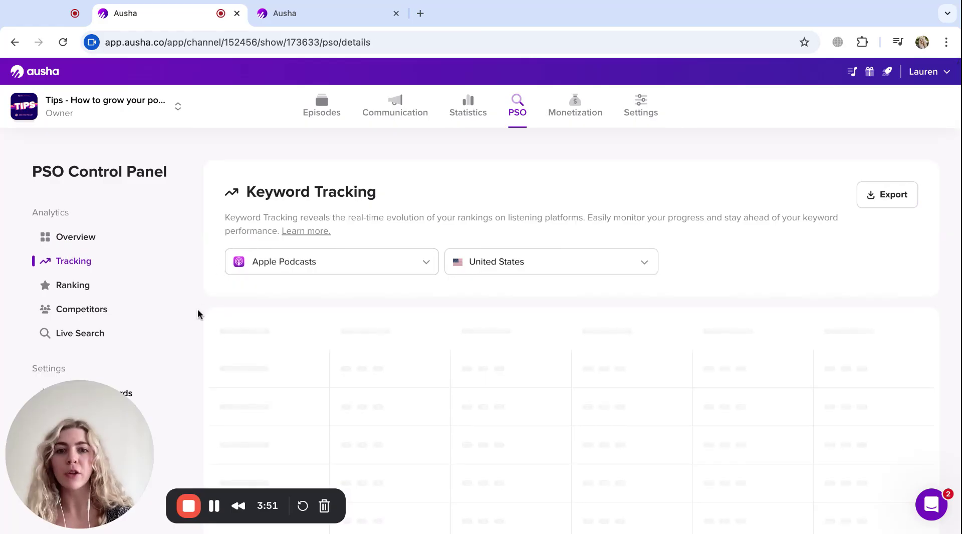
scroll(198, 314, down, 3)
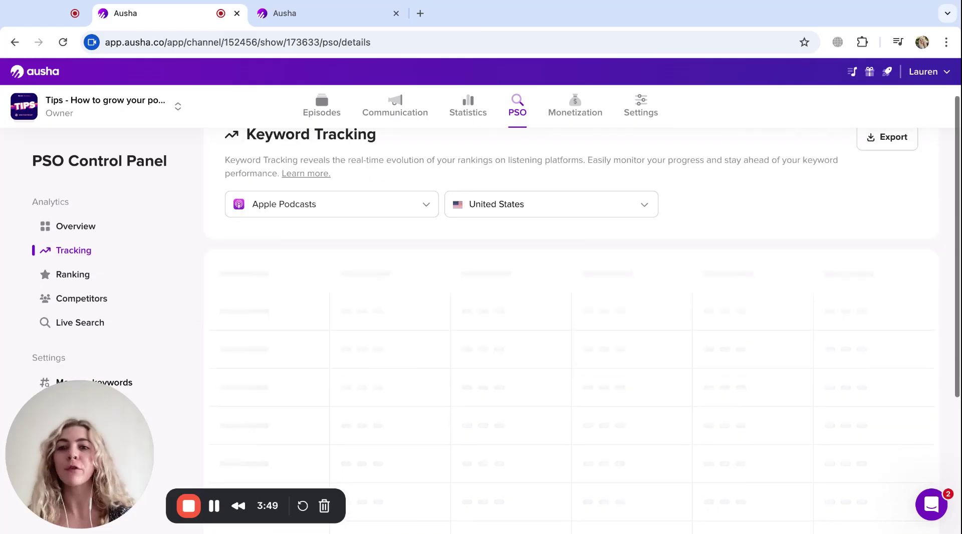
scroll(571, 326, down, 1)
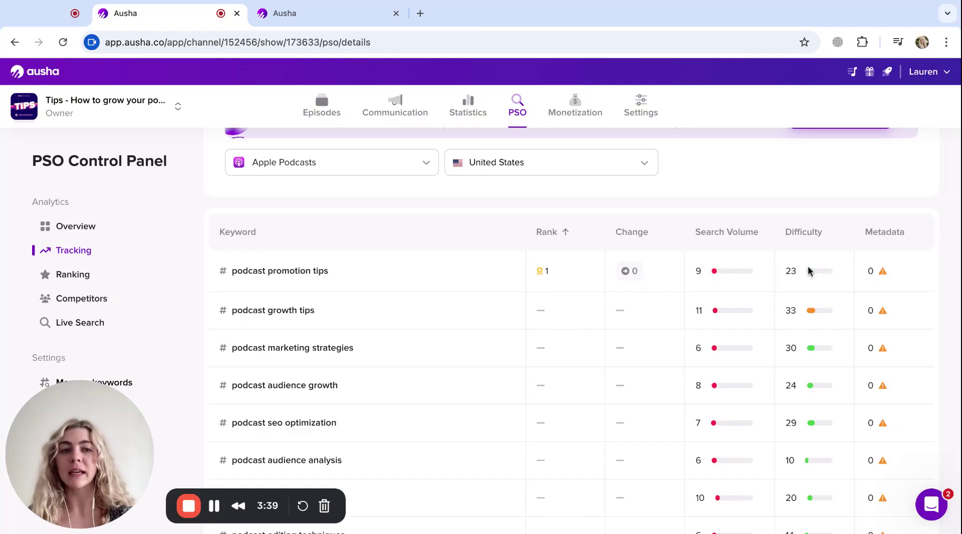
mouse_move(882, 270)
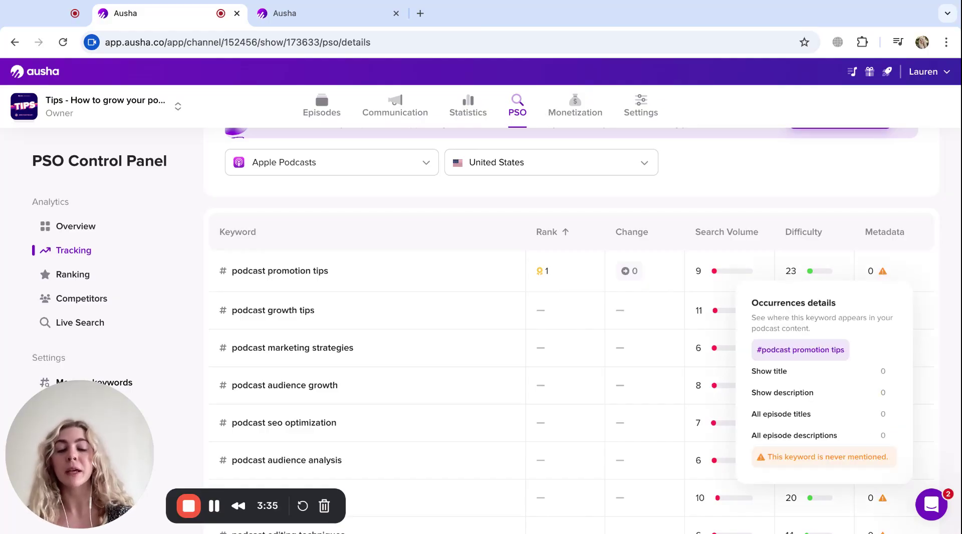
mouse_move(891, 241)
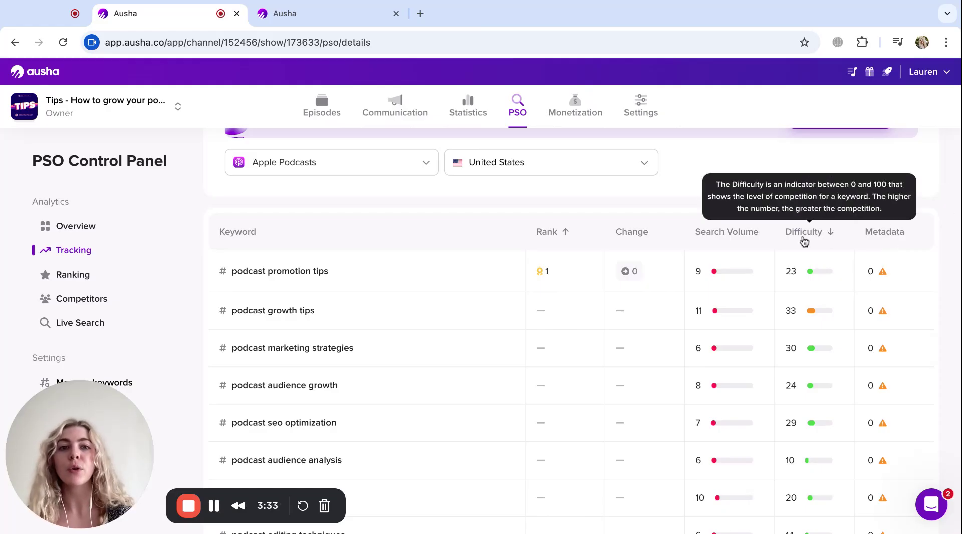
mouse_move(752, 240)
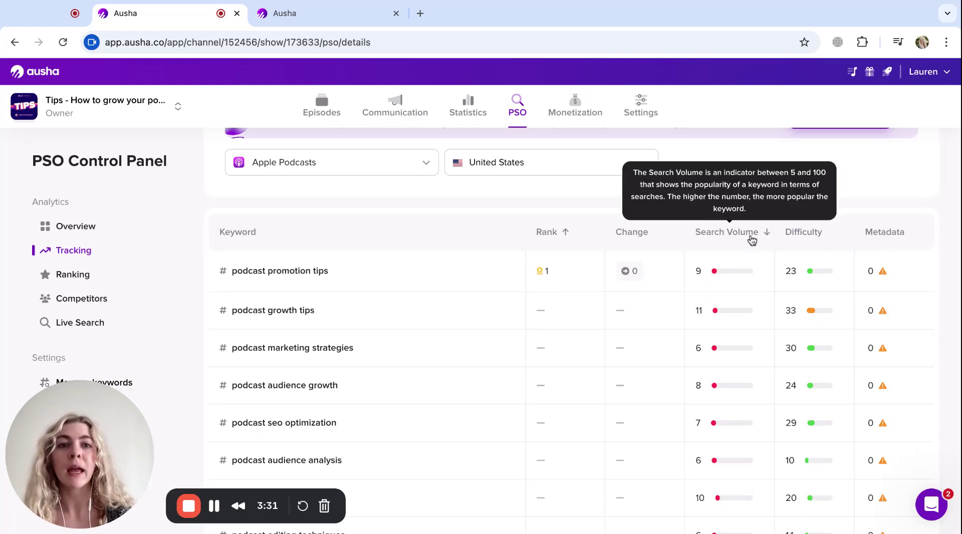
mouse_move(800, 240)
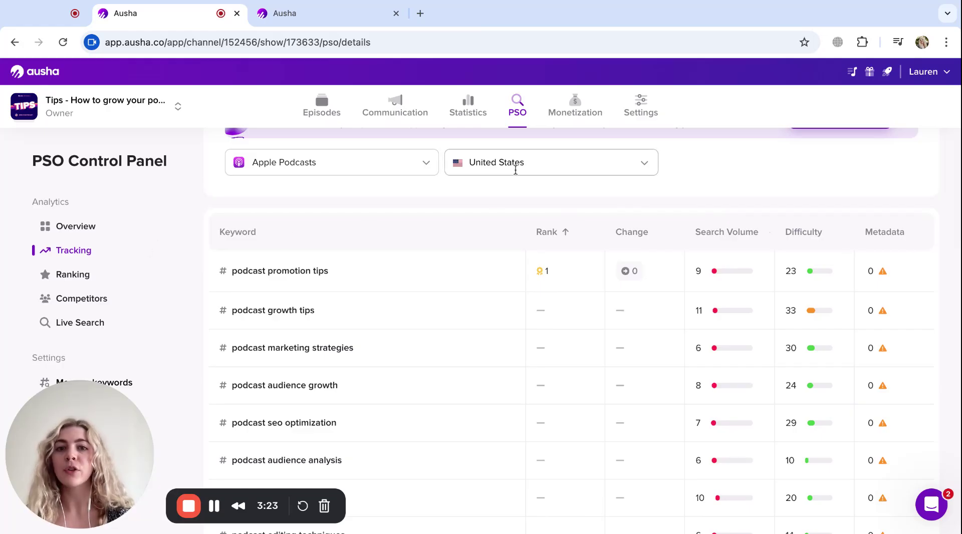
Step: Check which countries are available for keyword tracking, keeping United States selected
scroll(515, 168, up, 1)
click(595, 224)
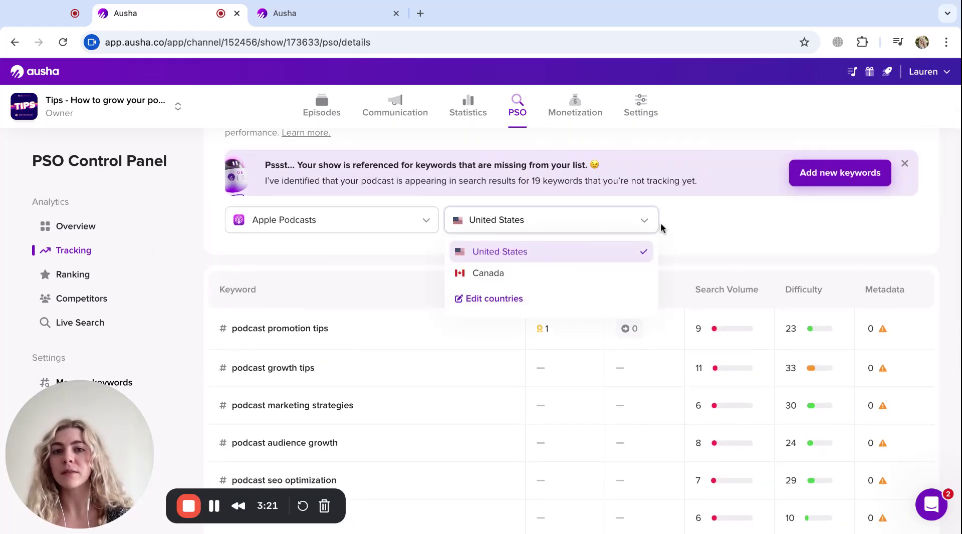
click(688, 241)
scroll(98, 267, down, 1)
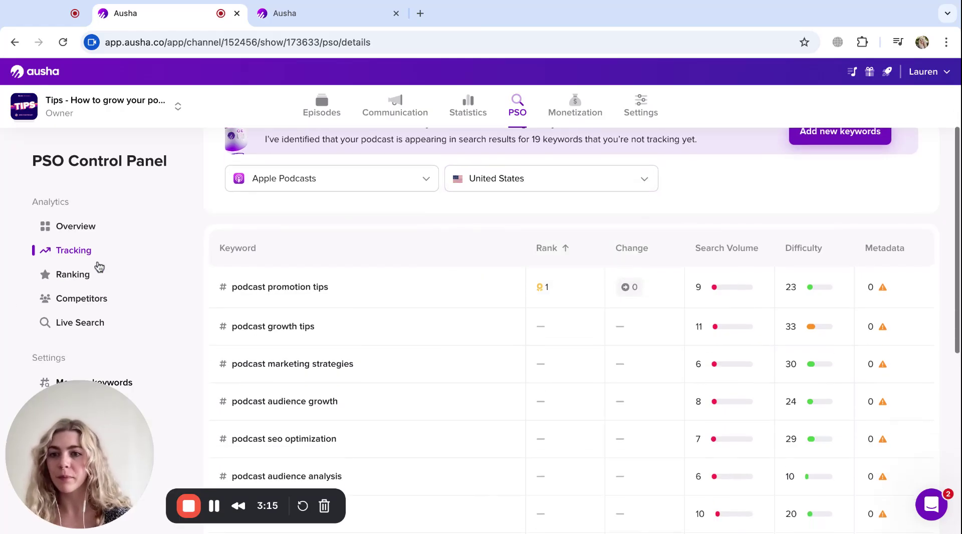
Step: Open the keyword ranking page, check its platform choices and look through the keywords ranked on Apple Podcasts
click(76, 275)
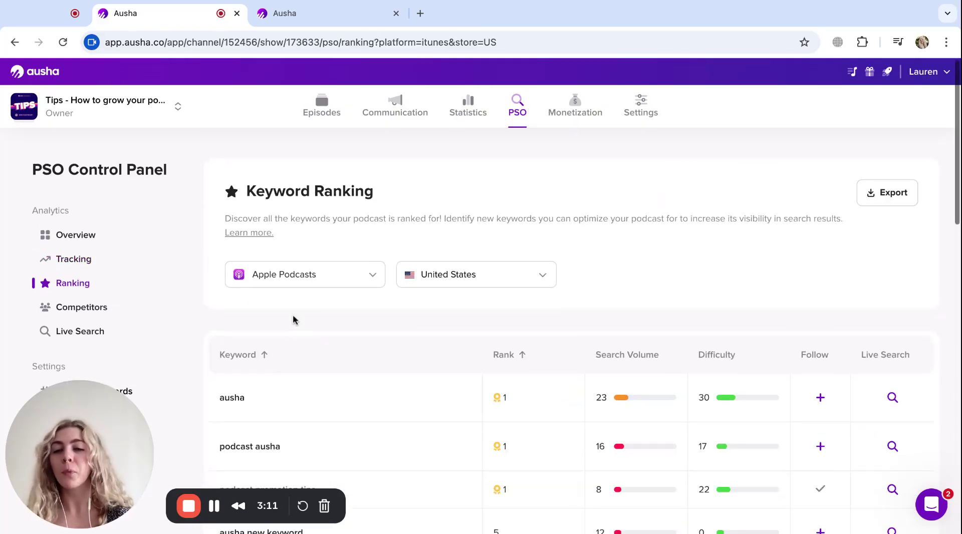
scroll(293, 319, down, 1)
click(343, 272)
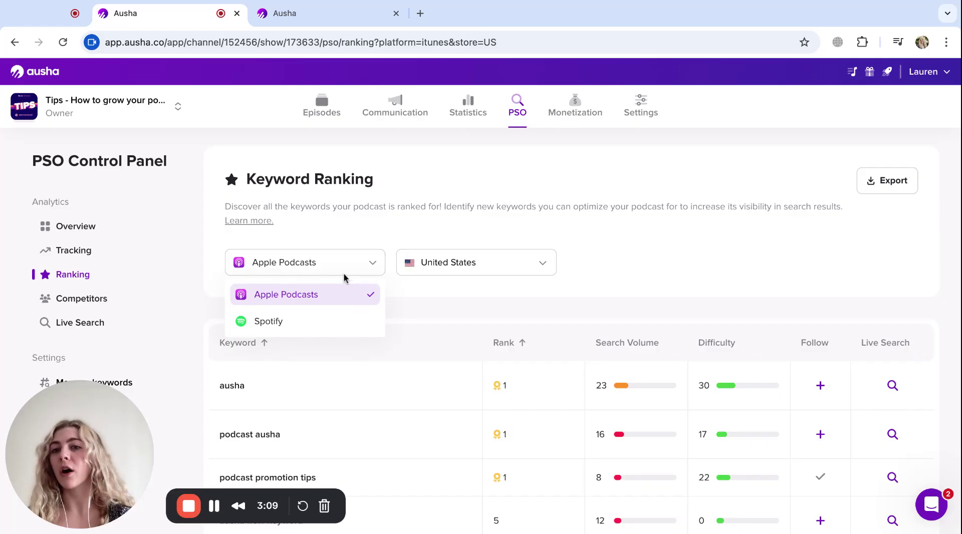
click(435, 295)
scroll(435, 296, down, 4)
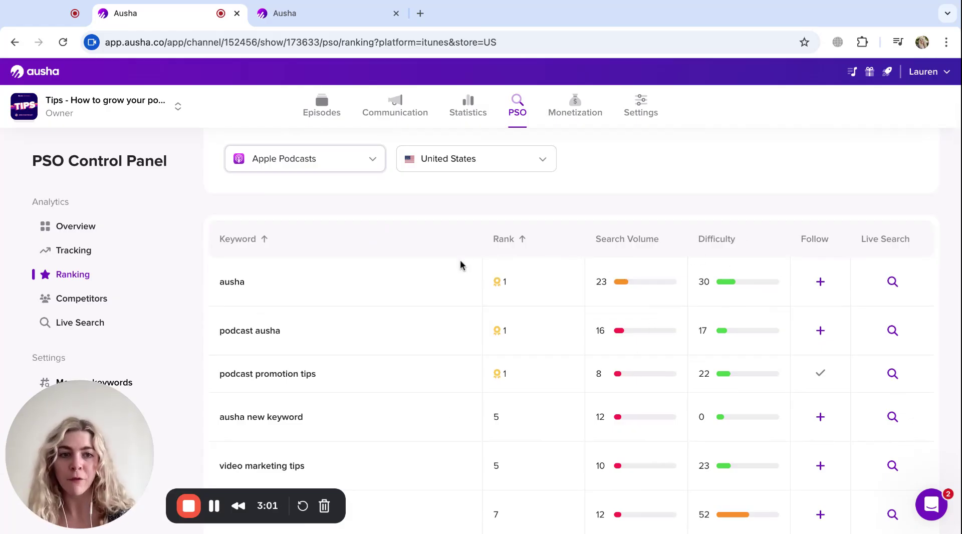
scroll(412, 286, down, 1)
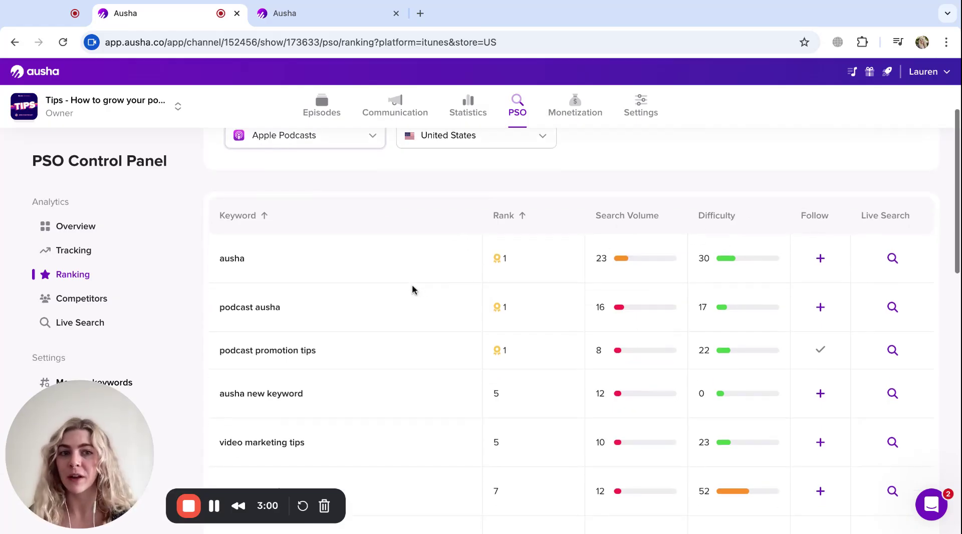
Step: Open the competitors page, inspect the podcasts ranking for "podcast analytics tips" and check the available platforms
click(88, 300)
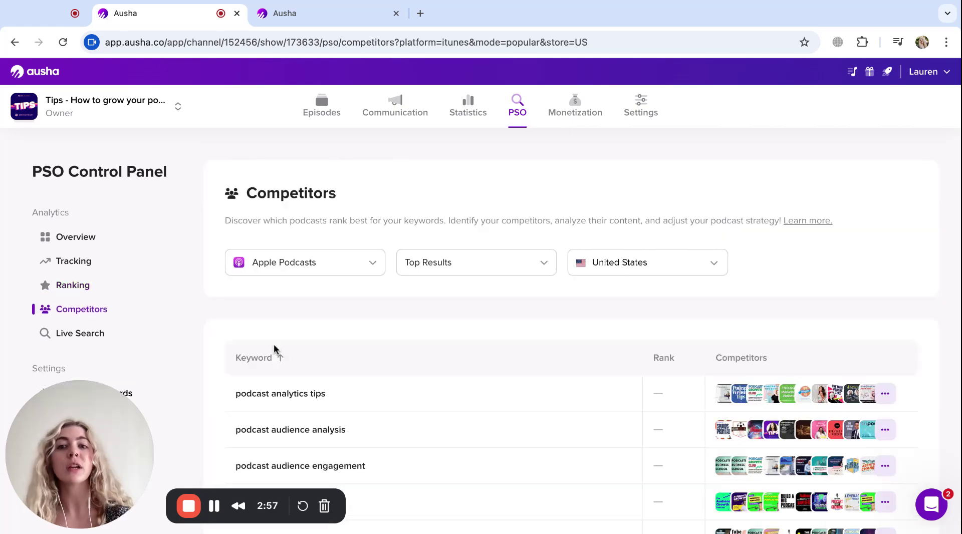
scroll(376, 357, down, 1)
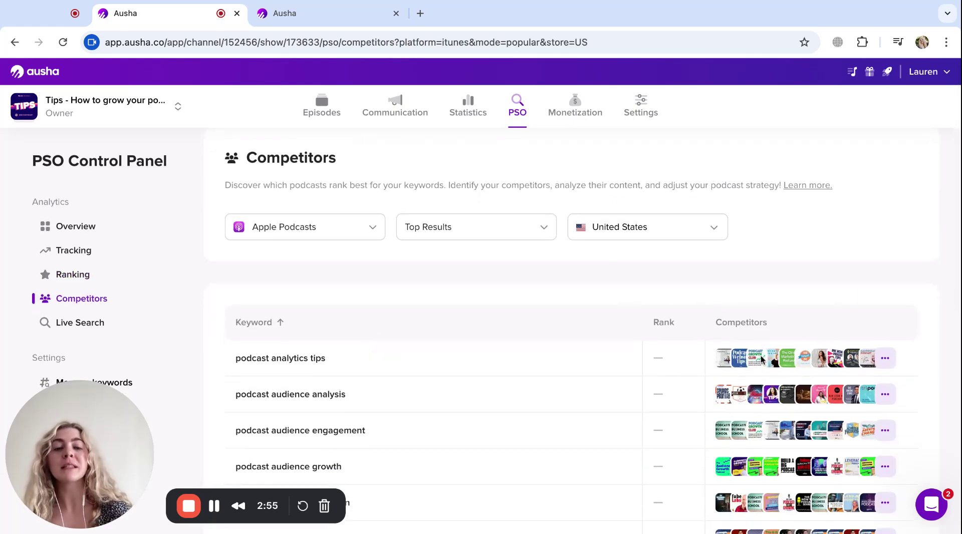
mouse_move(768, 369)
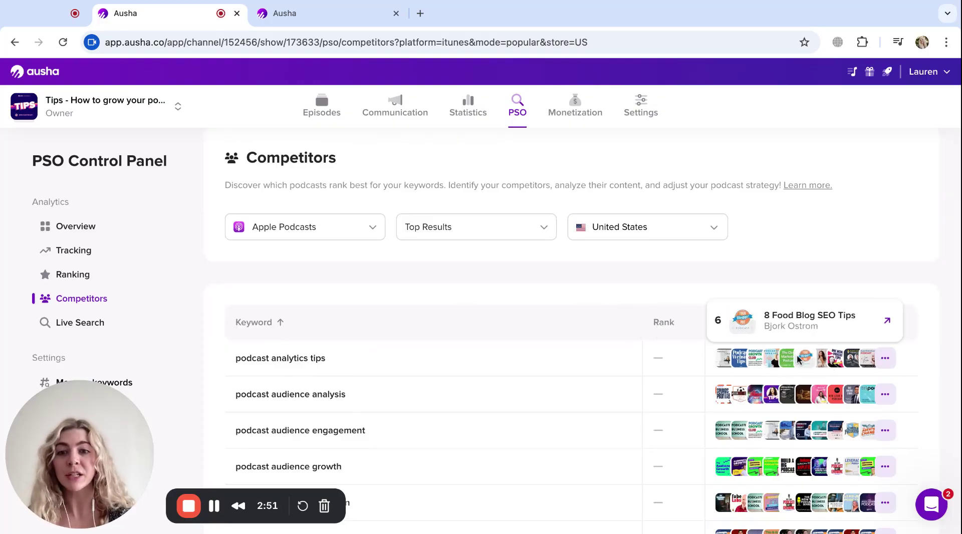
scroll(612, 429, down, 1)
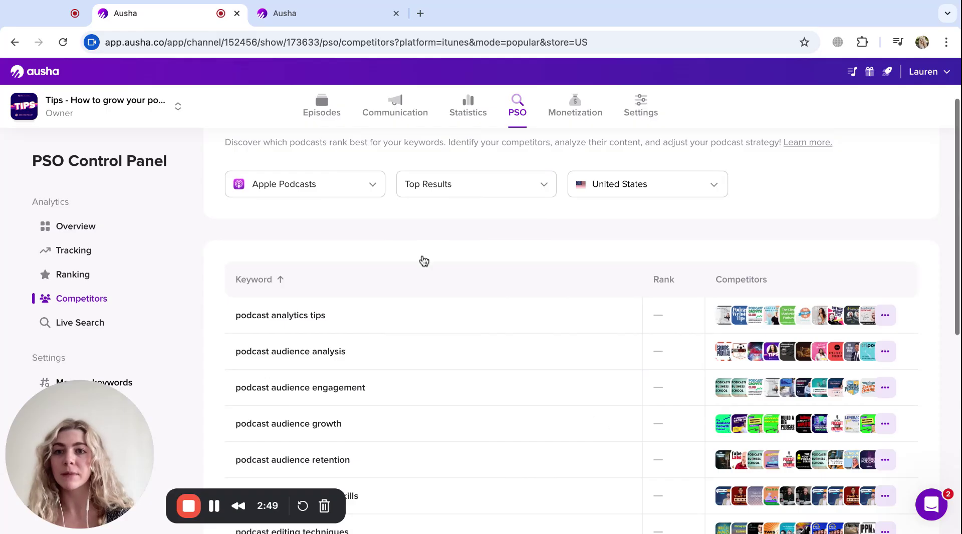
click(366, 185)
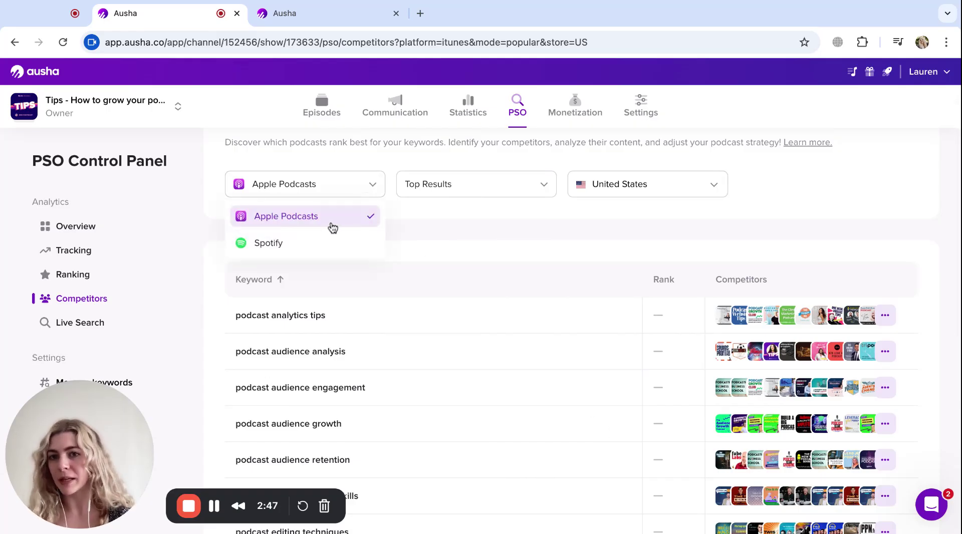
click(640, 241)
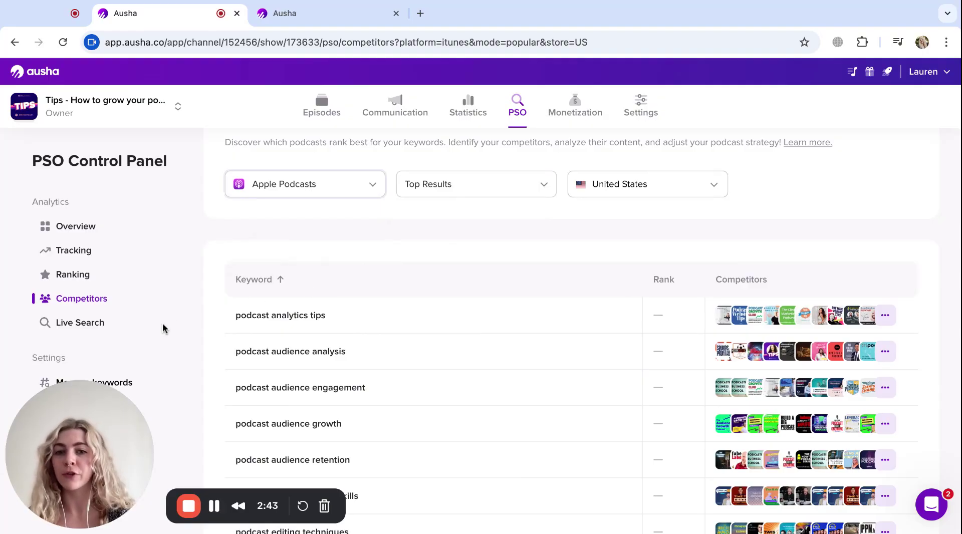
Step: Run a live search for the keyword "psychology" among Apple Podcasts shows in the United States
click(80, 326)
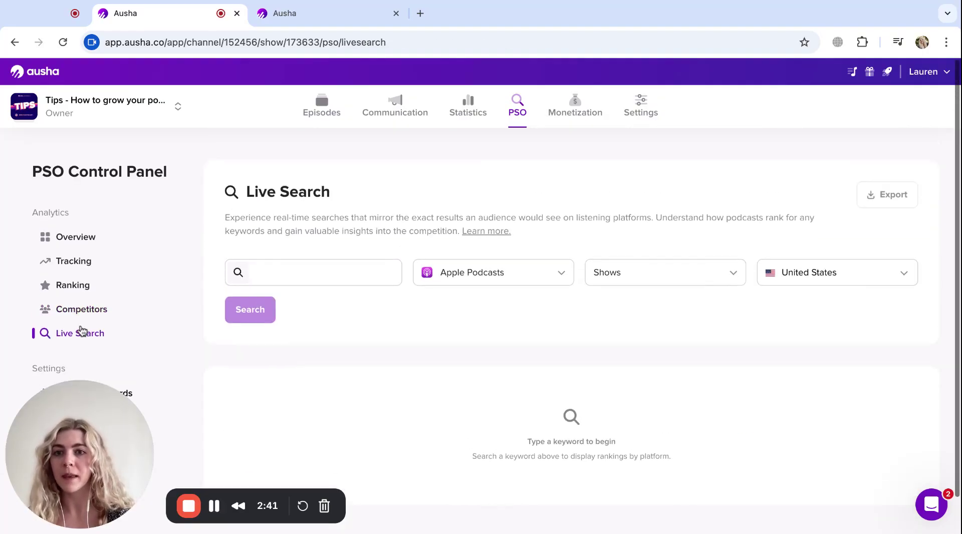
scroll(350, 362, down, 1)
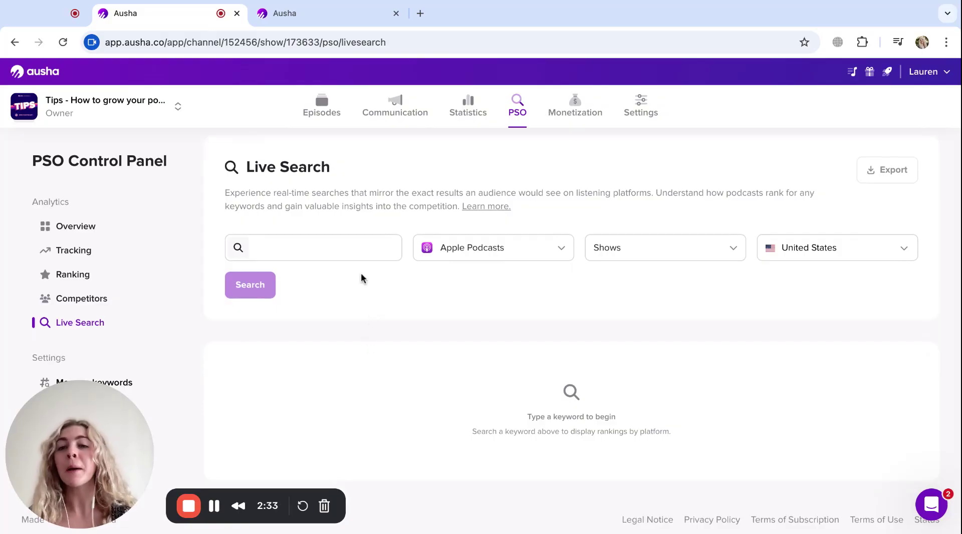
click(353, 252)
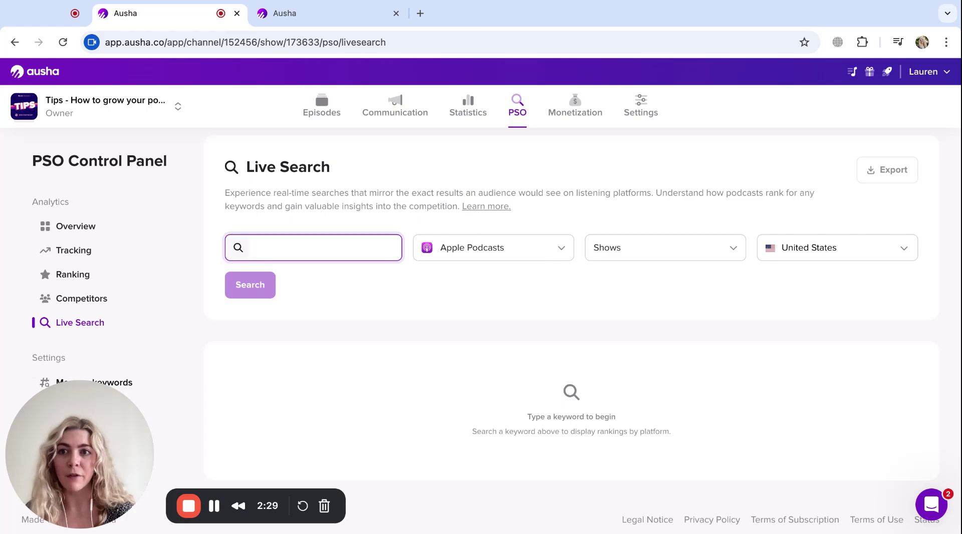
text(psych)
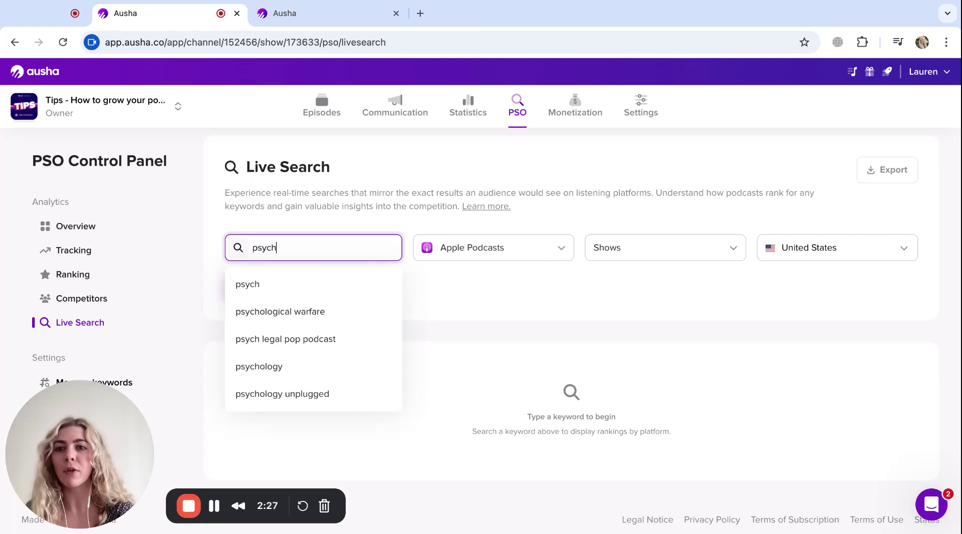
text(ology)
key(Return)
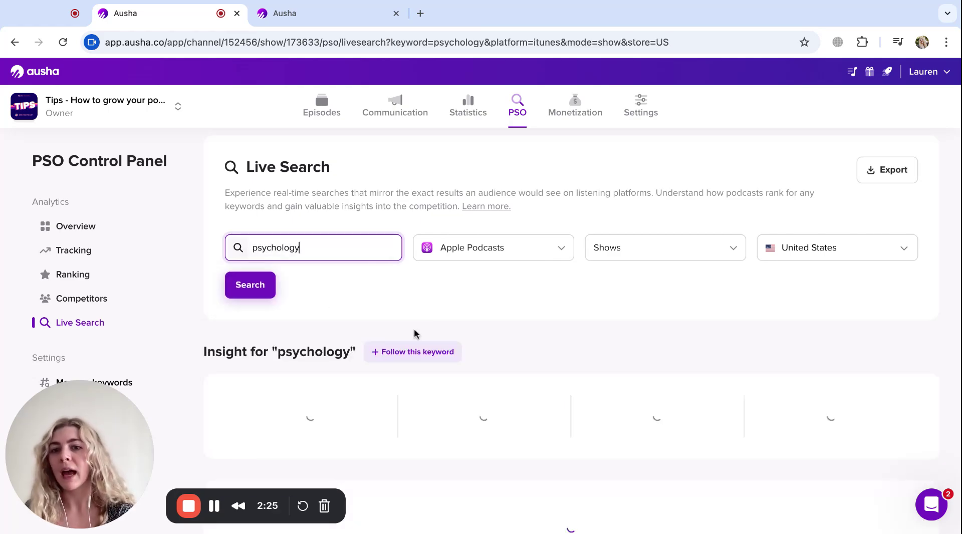
Step: Review the live search insights and ranked shows for "psychology", and open the page for managing the podcast's tracked keywords
scroll(446, 397, down, 3)
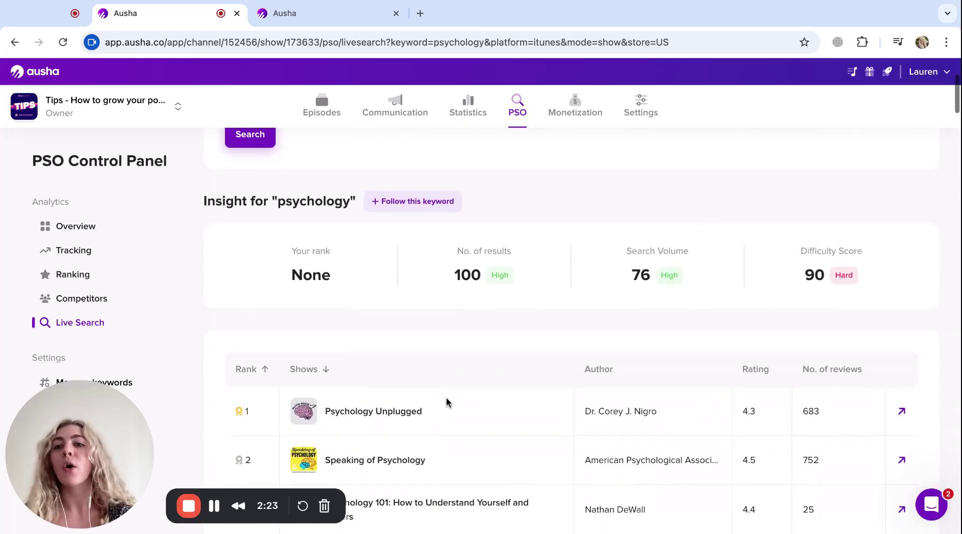
scroll(446, 397, down, 2)
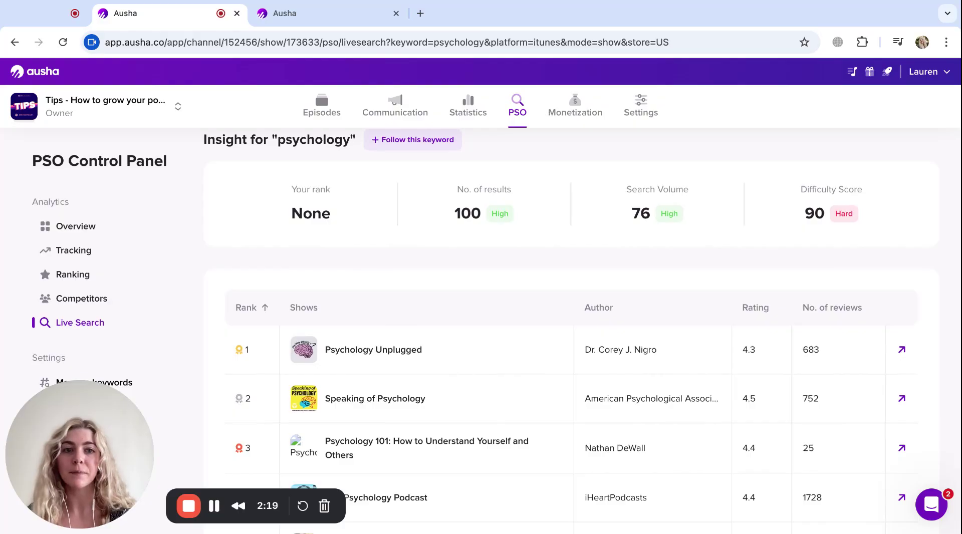
scroll(88, 372, up, 1)
scroll(87, 372, down, 1)
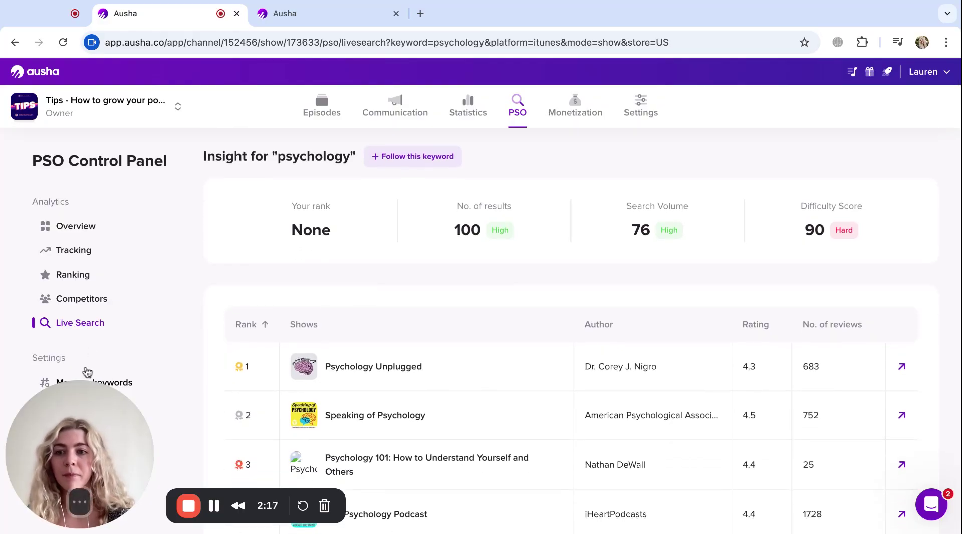
scroll(87, 371, down, 1)
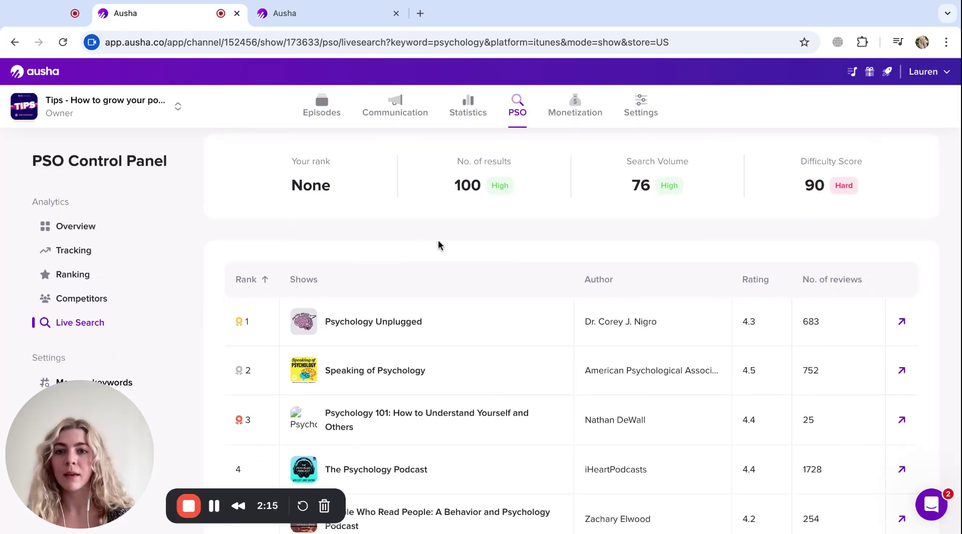
click(126, 383)
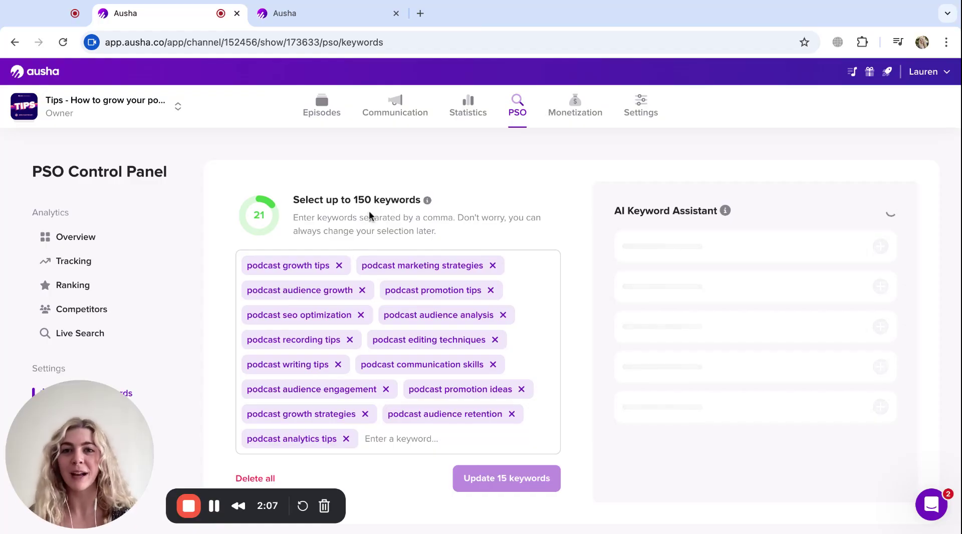
Step: Switch to the open episode editor for "What's the ideal length of a podcast episode?" and examine the PSO Checker's score and title recommendations
click(324, 15)
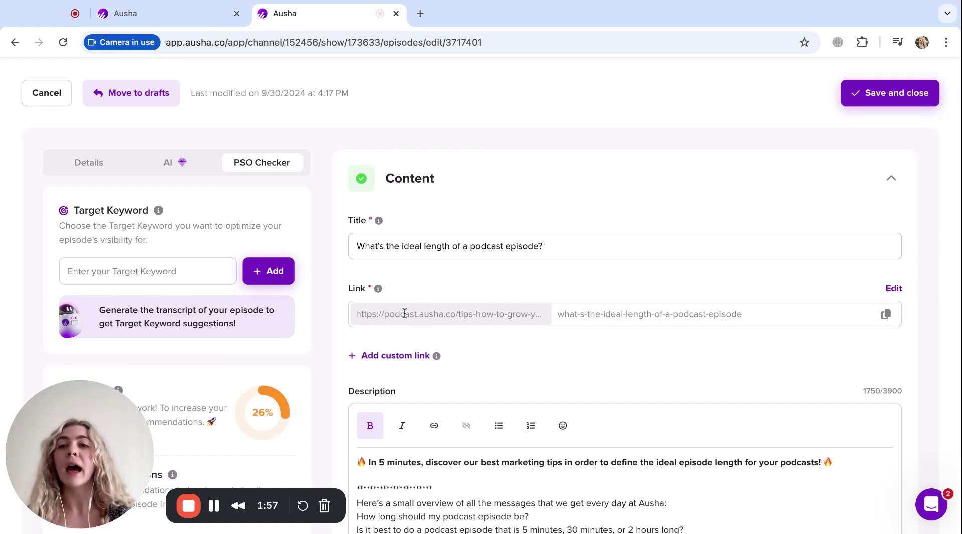
scroll(405, 313, down, 1)
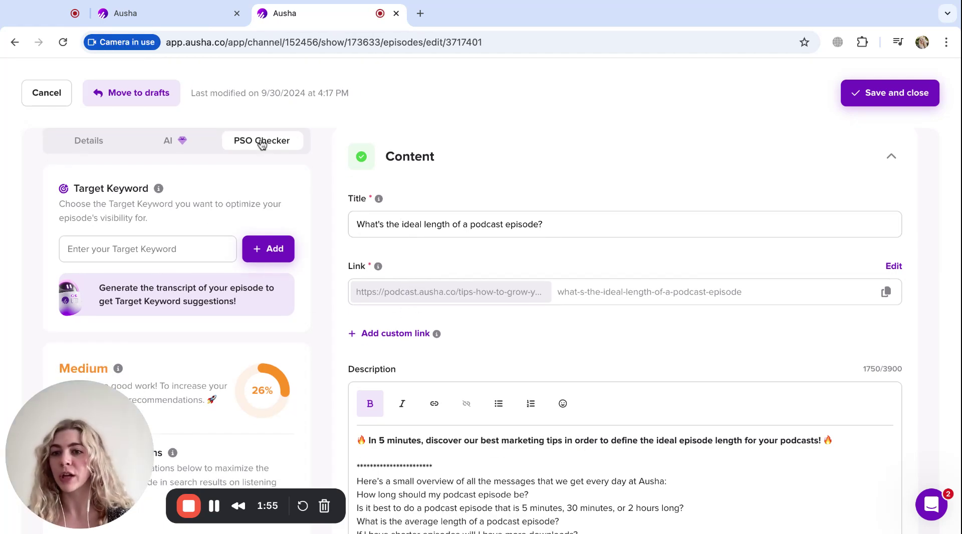
scroll(290, 325, down, 3)
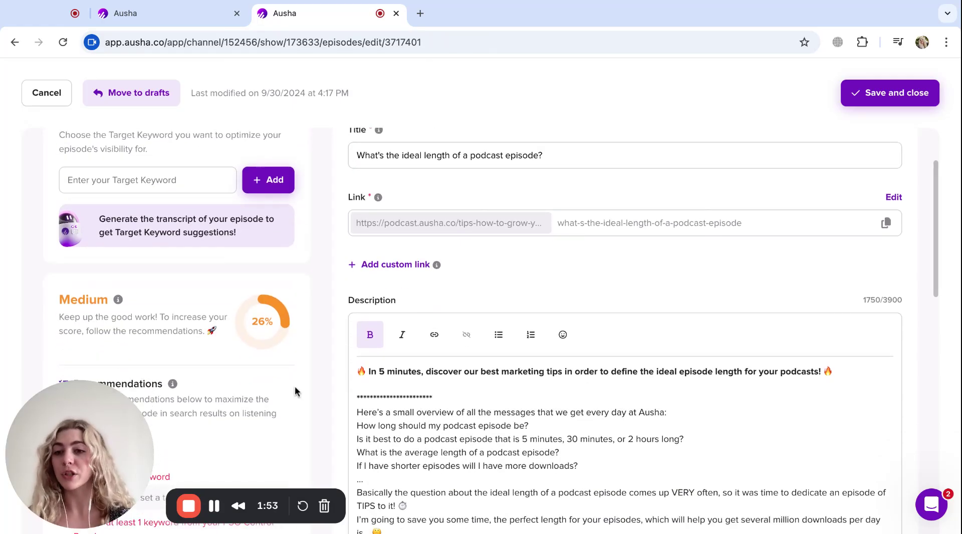
scroll(294, 392, down, 2)
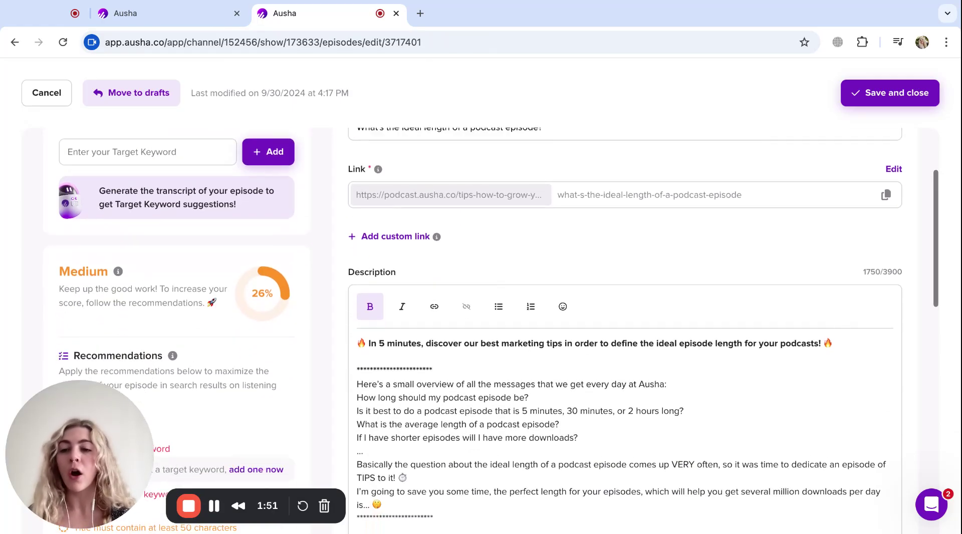
scroll(264, 363, down, 2)
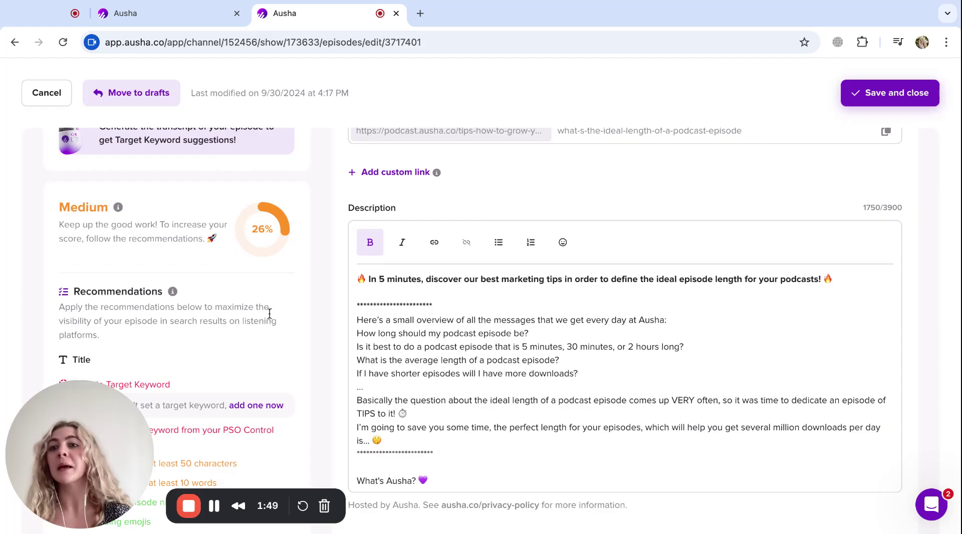
scroll(281, 301, down, 3)
scroll(277, 352, down, 1)
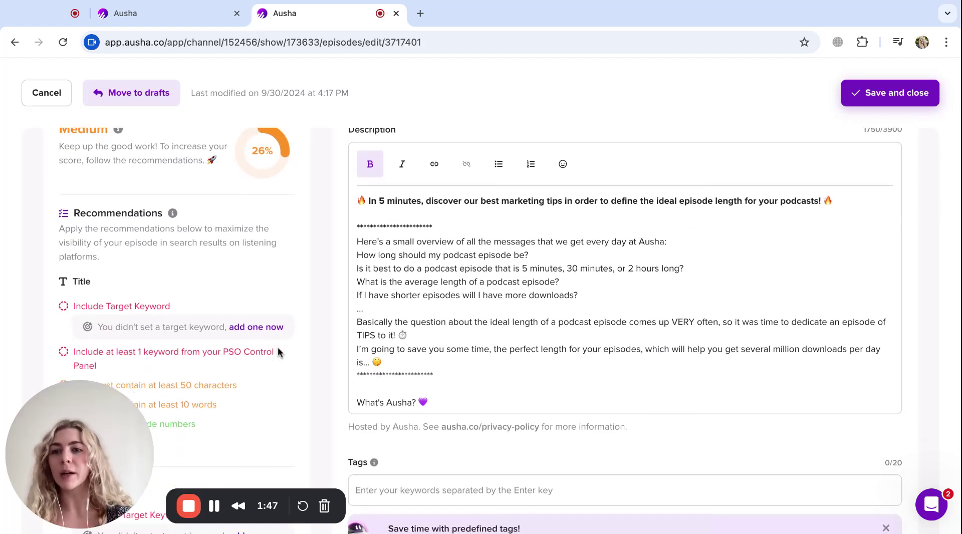
scroll(202, 338, down, 1)
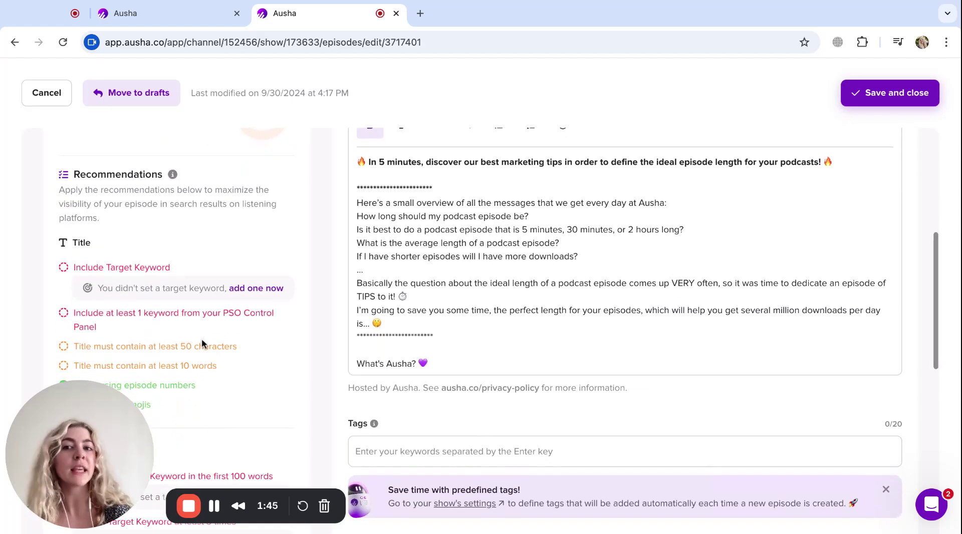